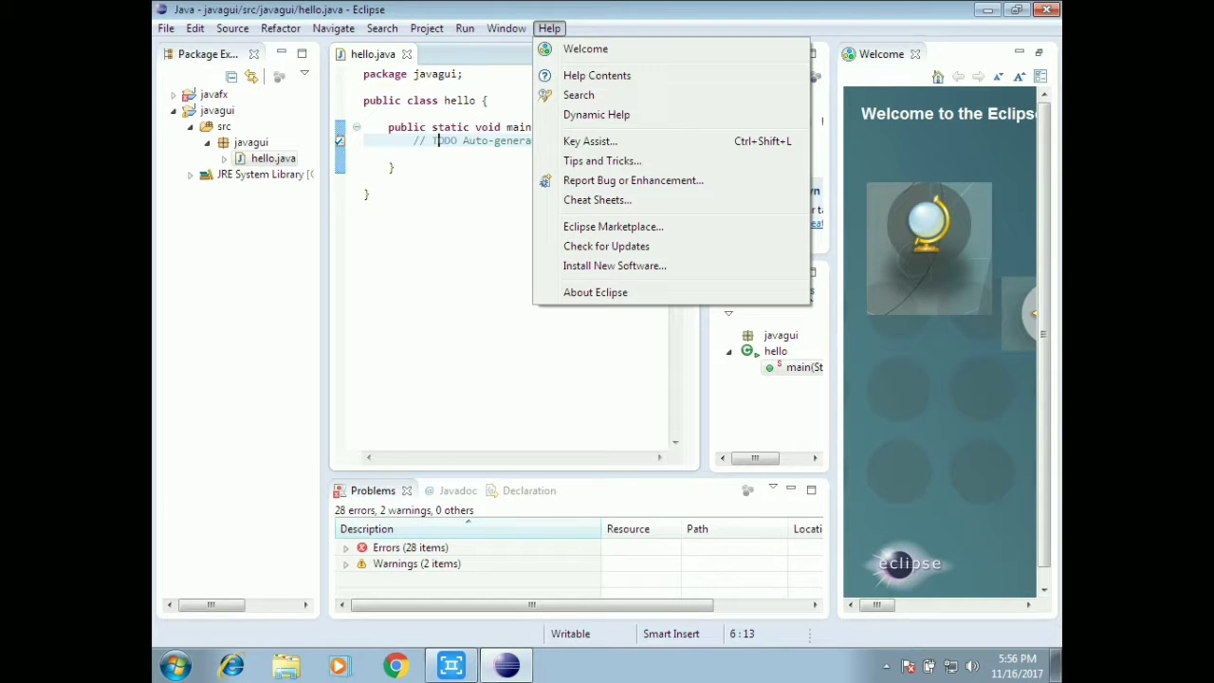
left_click(615, 266)
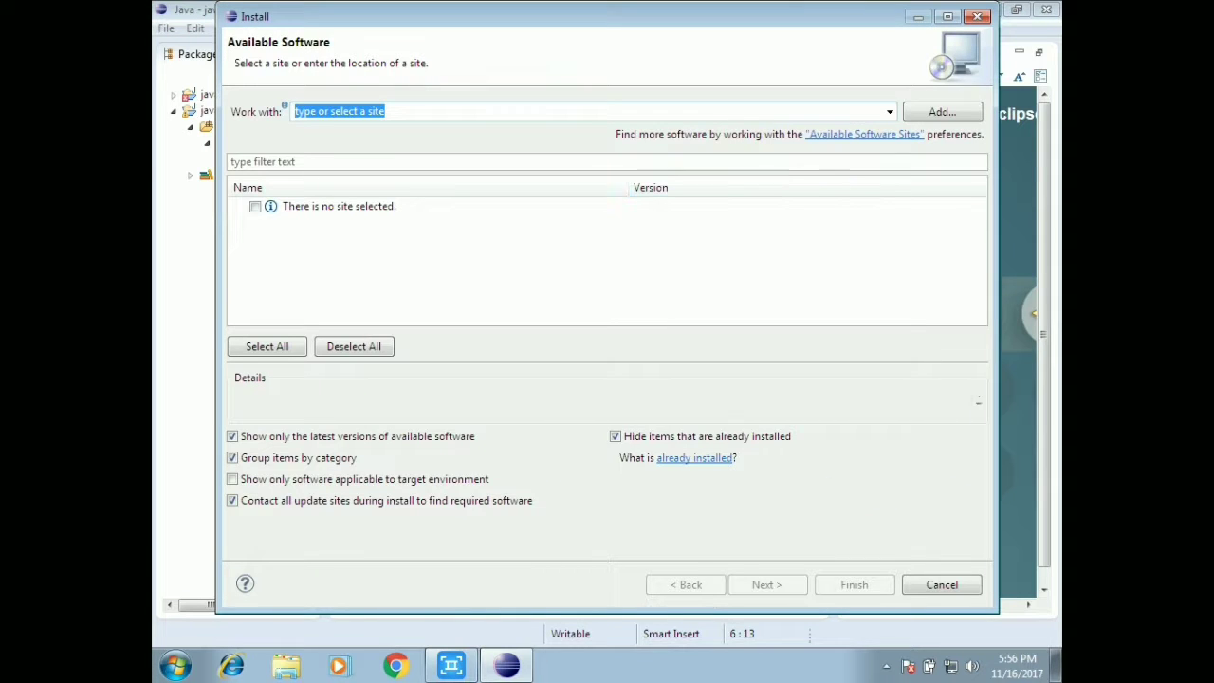
left_click(890, 112)
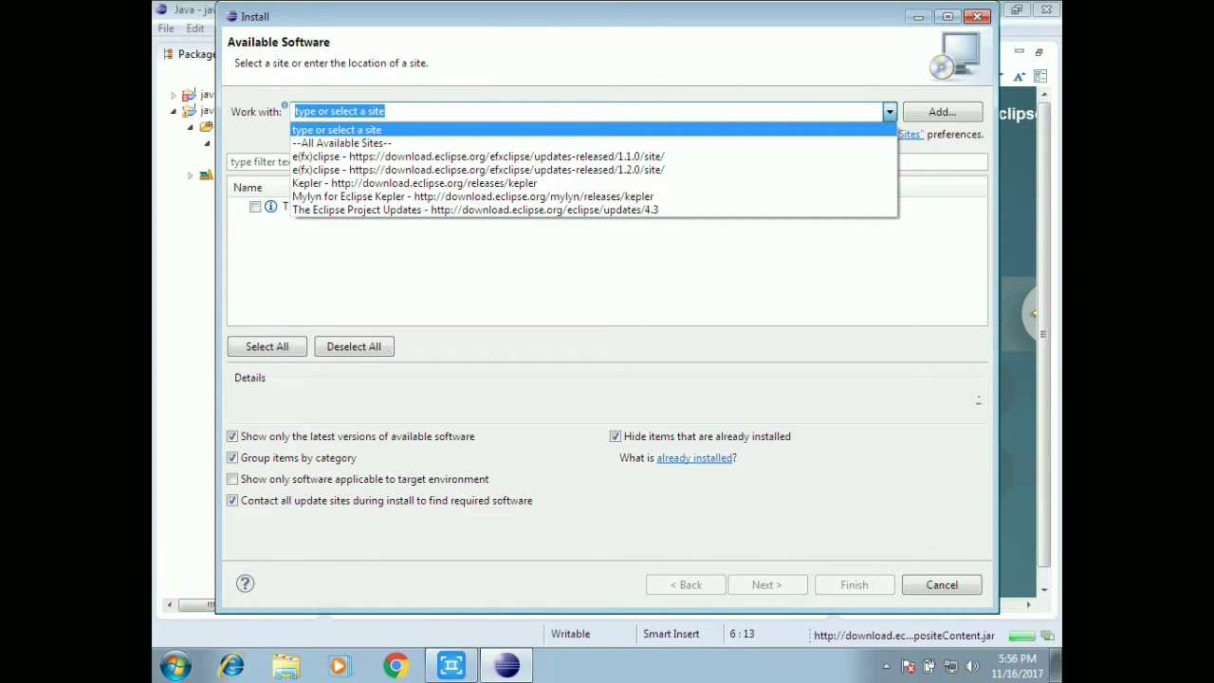
key("Down")
key("Down")
key("Down")
key("Down")
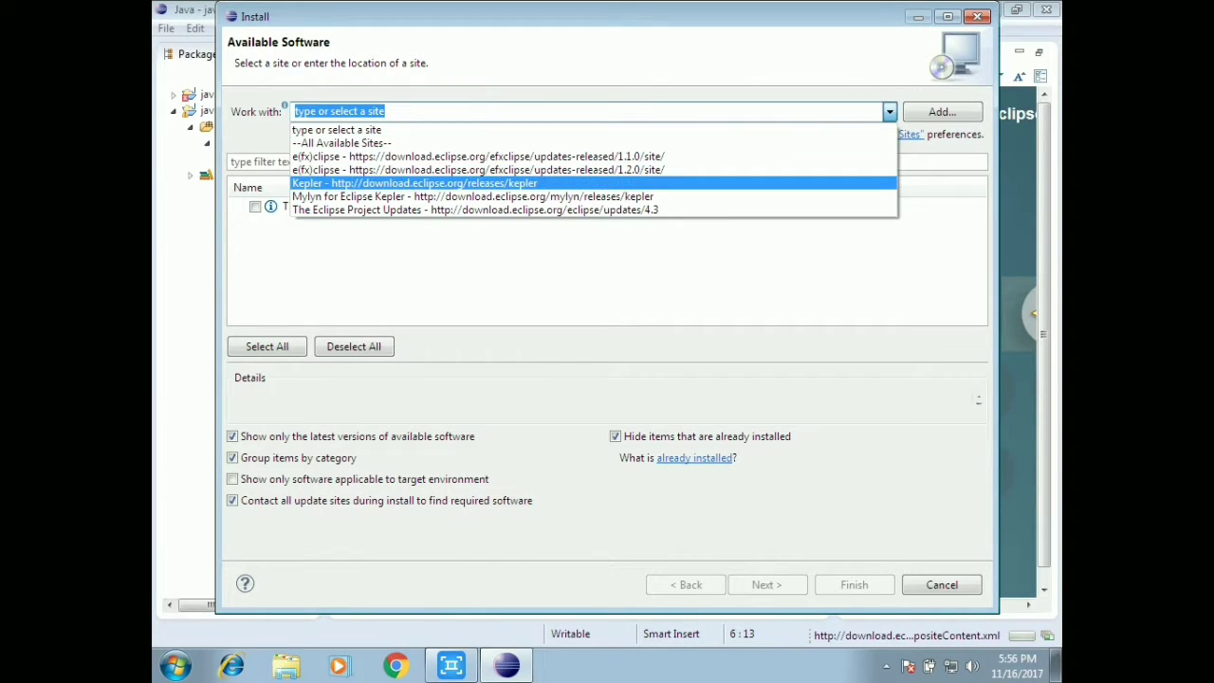
key("Return")
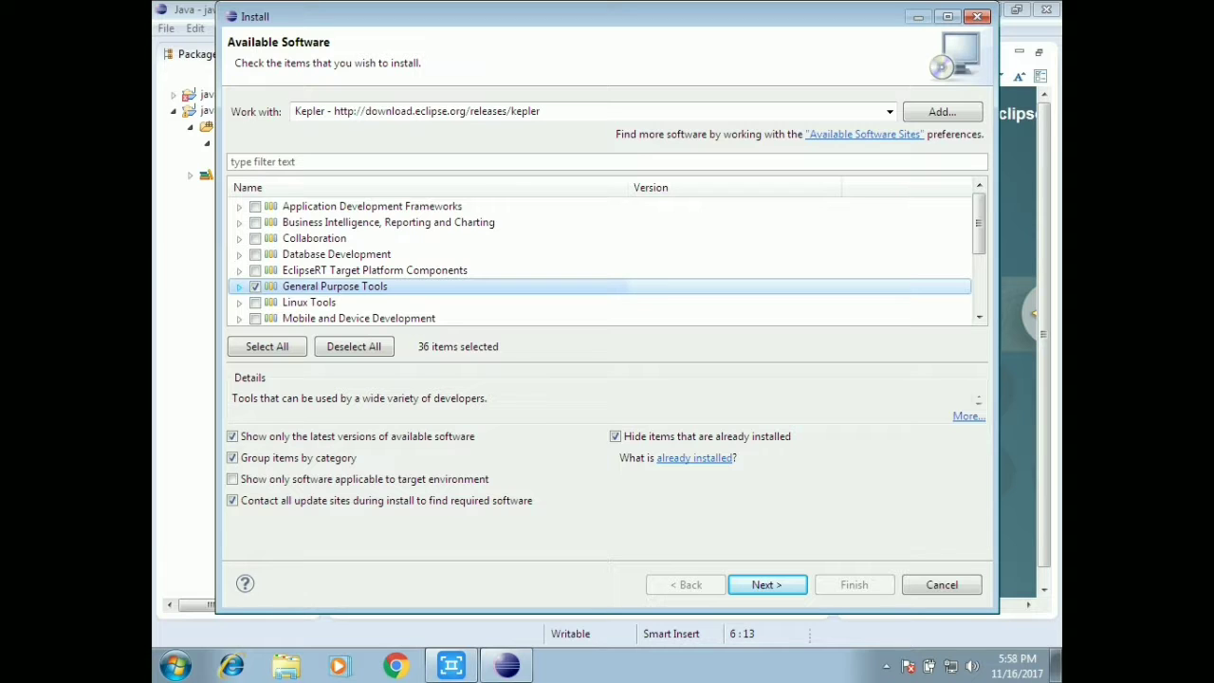
Expand General Purpose Tools, clear the whole category, and mark only Swing Designer Documentation and SWT Designer for installation
key("Right")
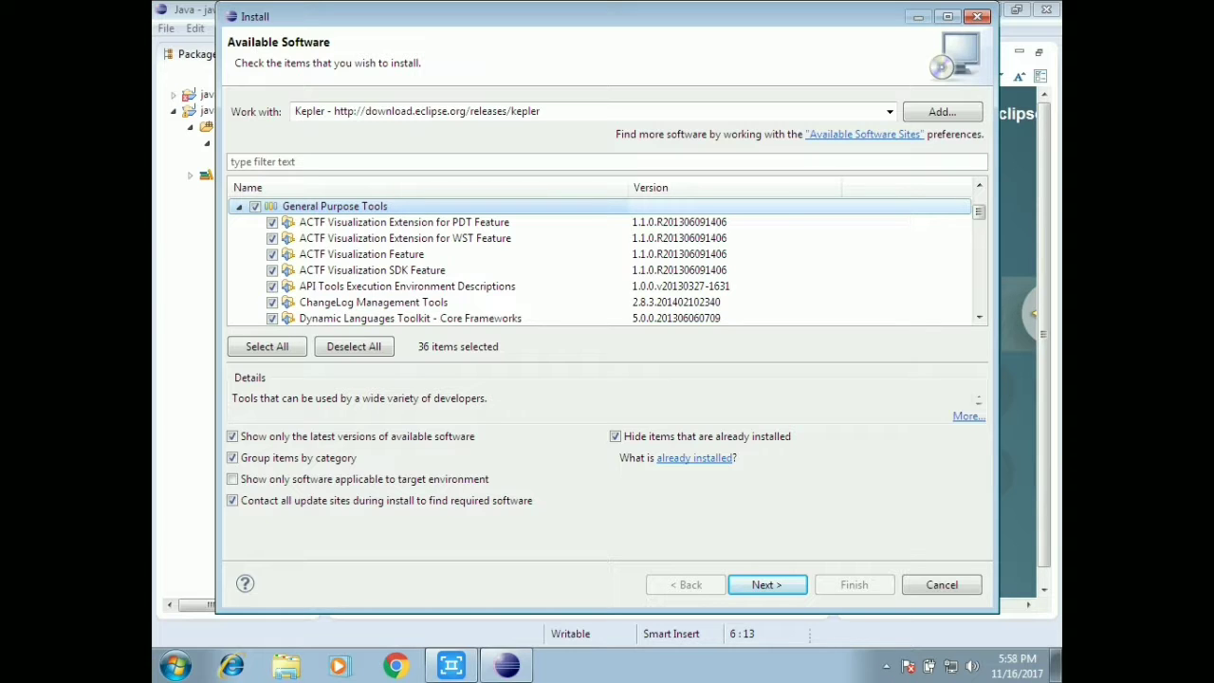
key("space")
scroll(427, 254, "down", 10)
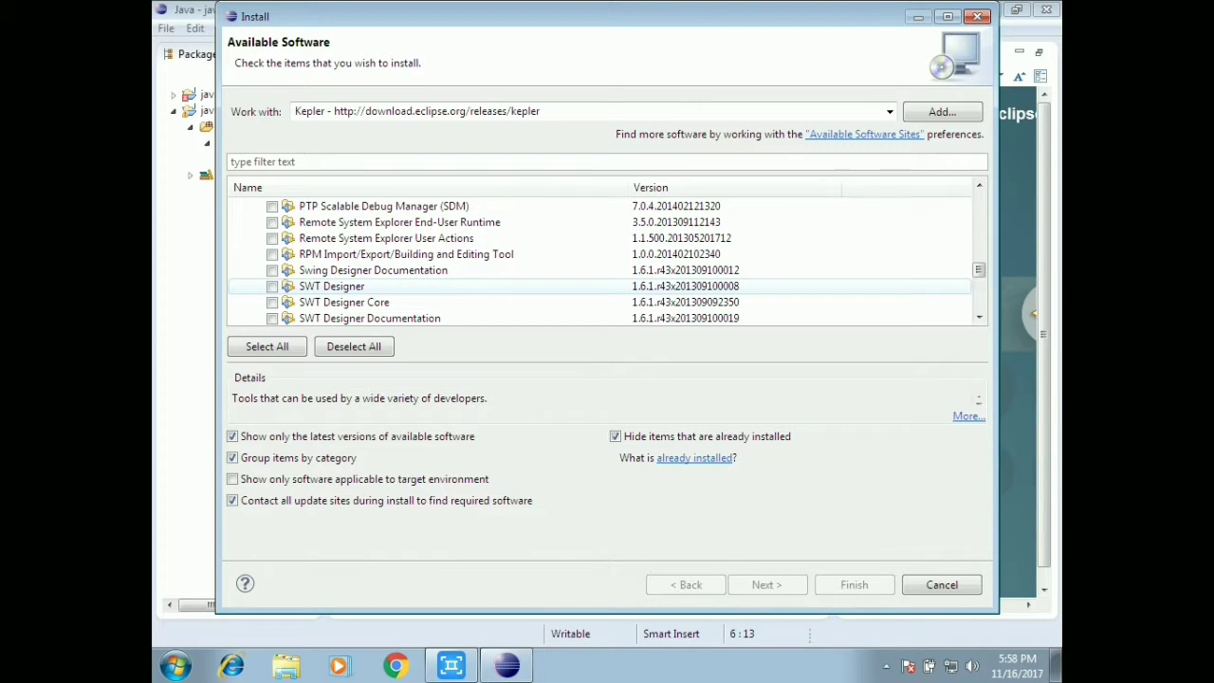
left_click(272, 270)
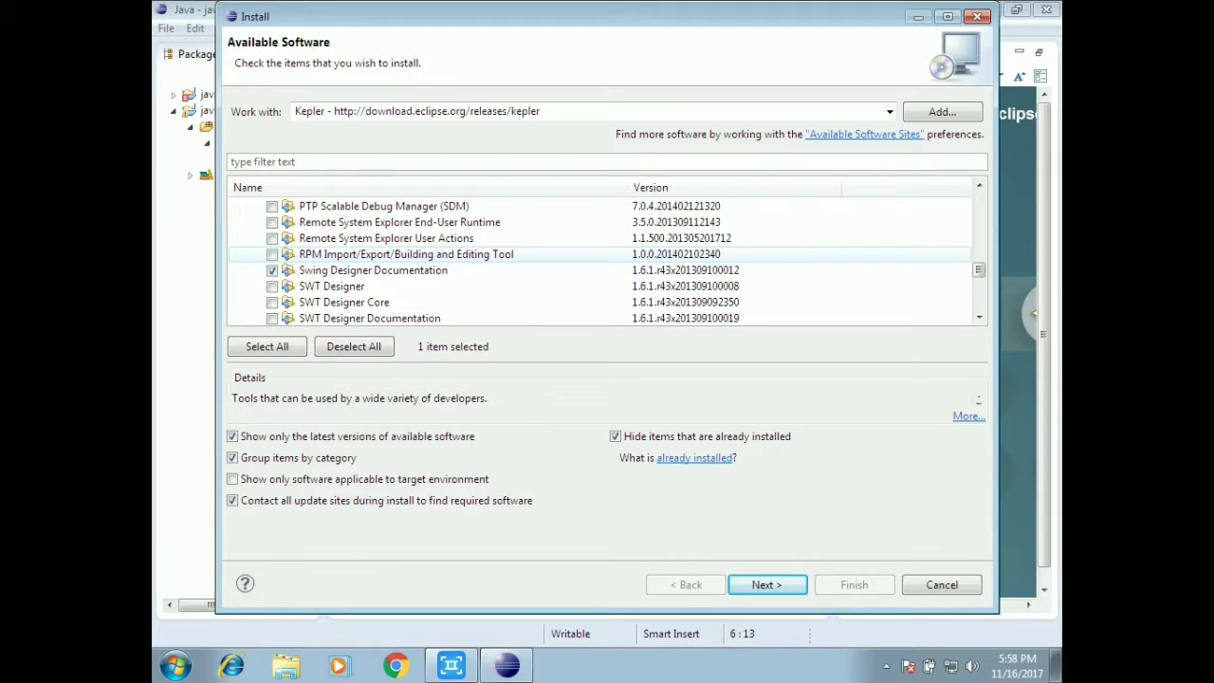
left_click(272, 286)
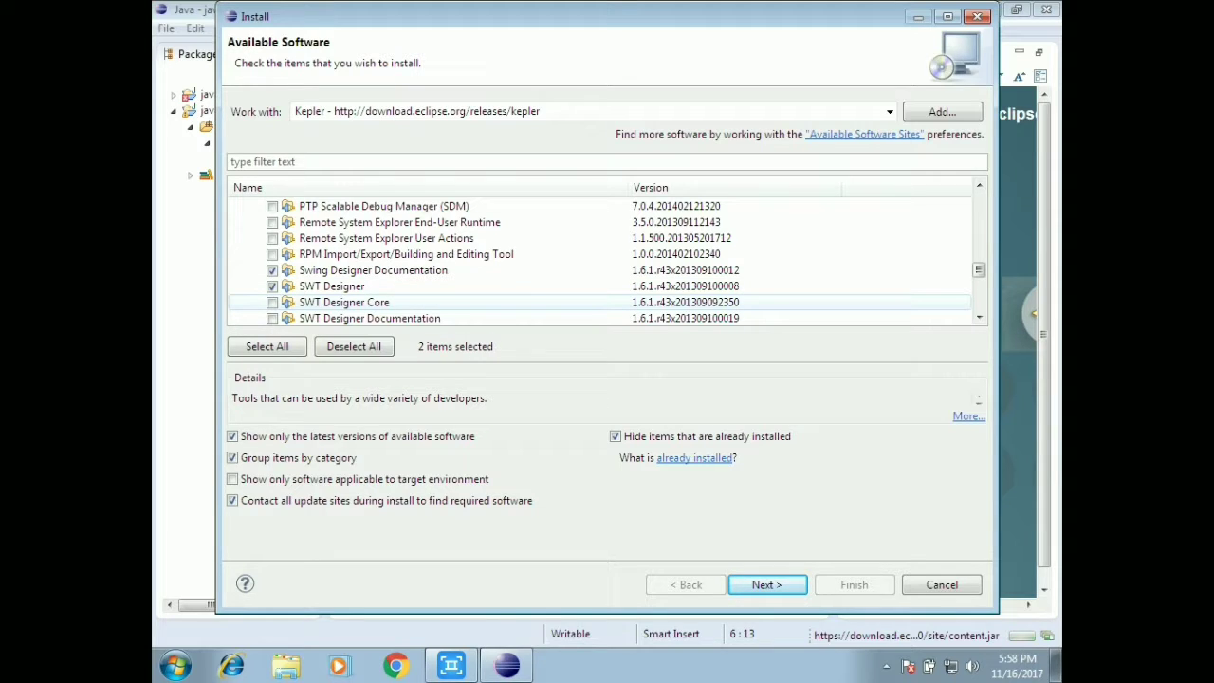
Add SWT Designer Core, SWT Designer Documentation, SWT_AWT Support and XWT Support to the items being installed
scroll(275, 301, "down", 1)
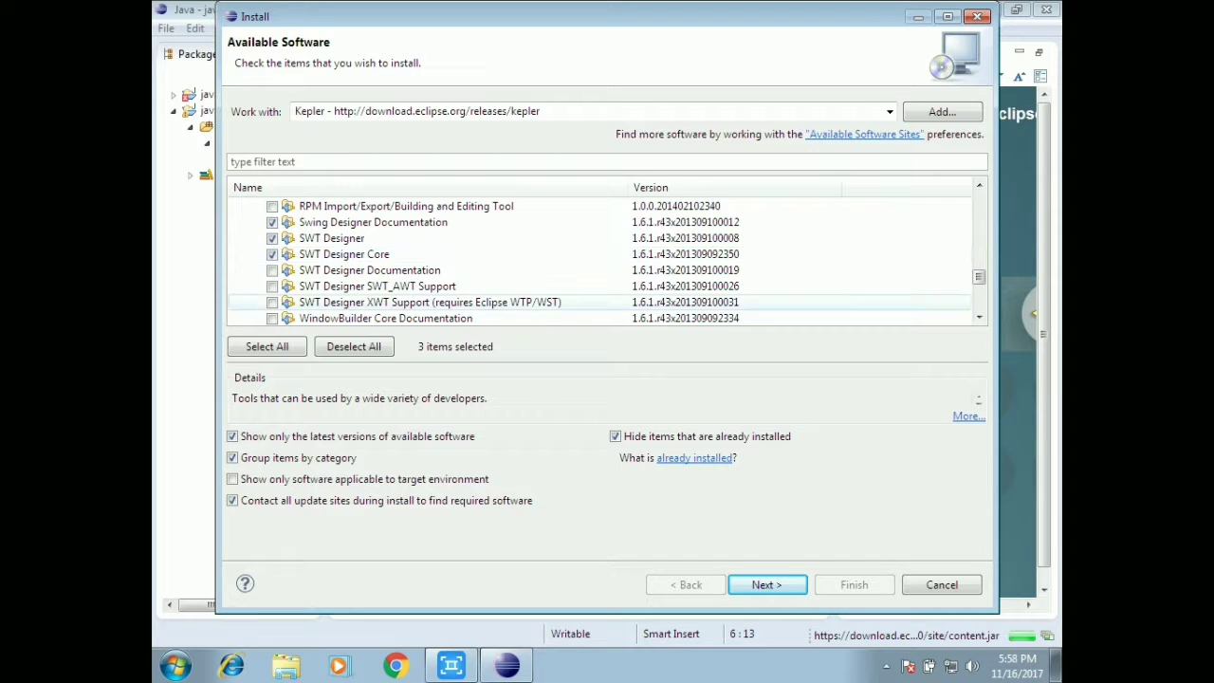
left_click(272, 271)
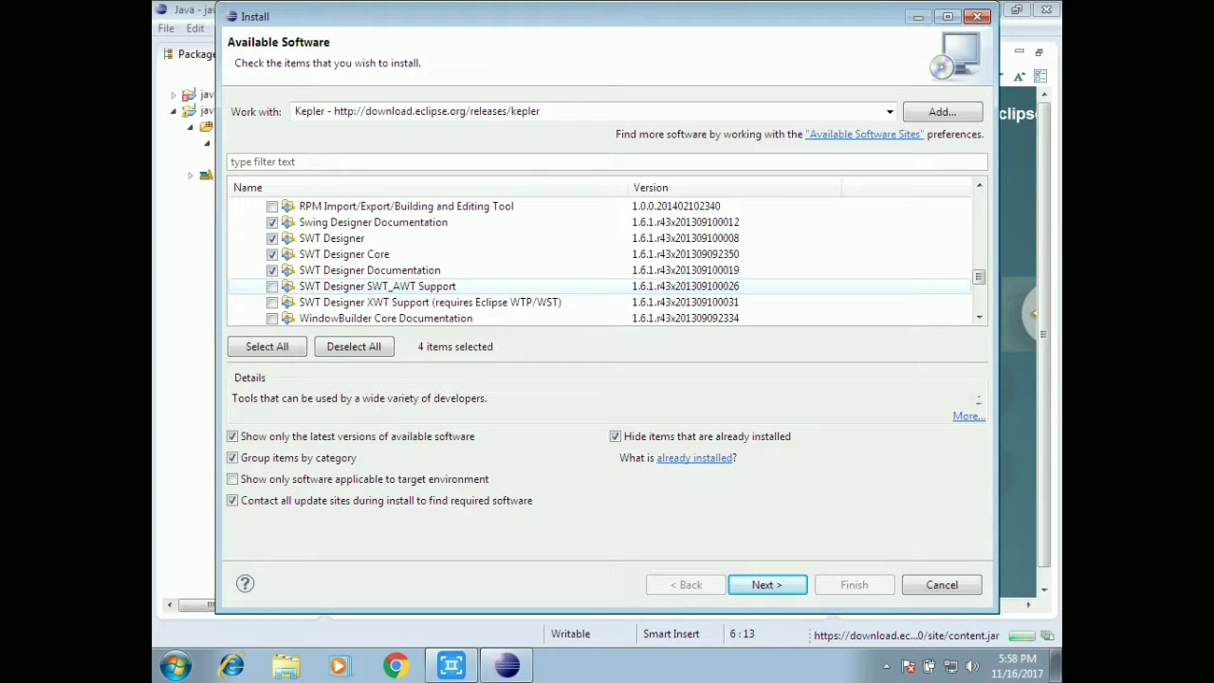
left_click(272, 285)
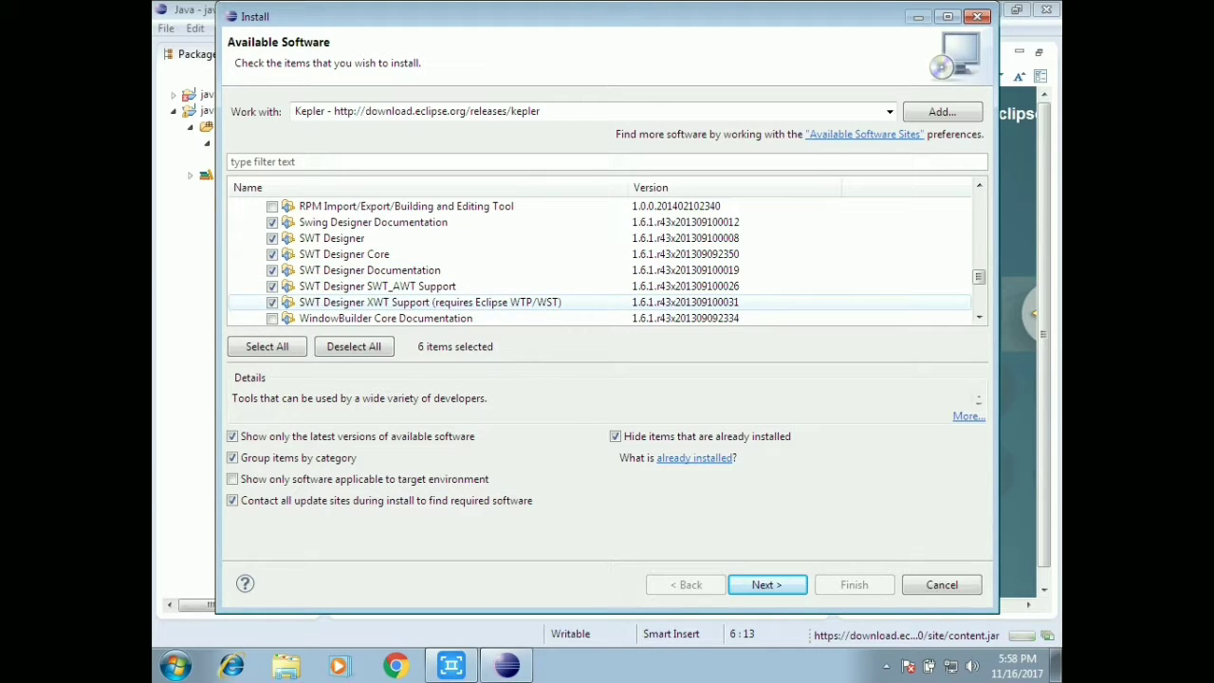
left_click(272, 302)
Add WindowBuilder Core Documentation and WindowBuilder XML Core to the items being installed
scroll(272, 302, "down", 1)
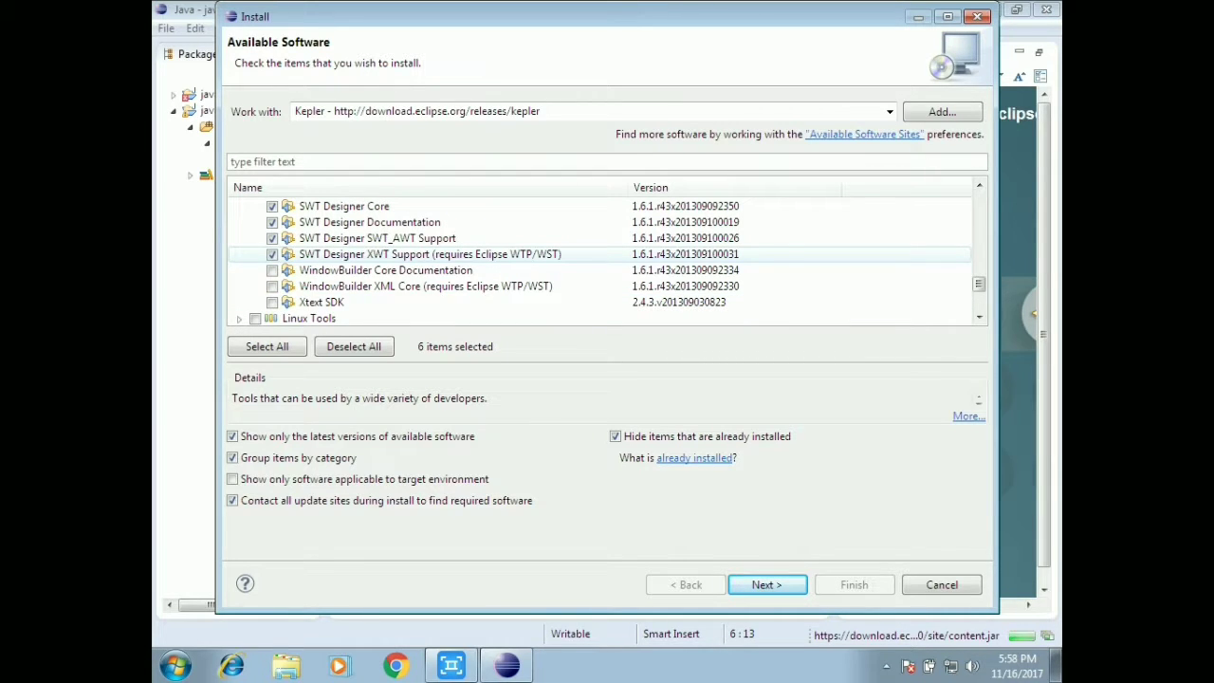
key("Down")
key("space")
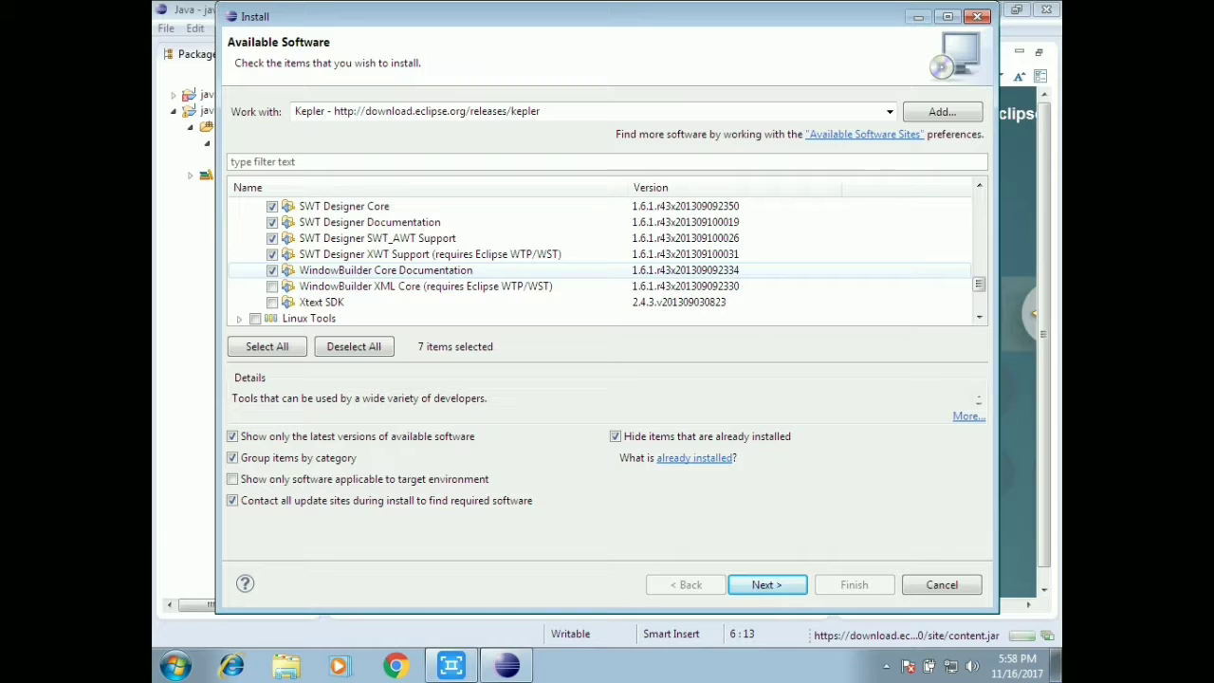
key("Down")
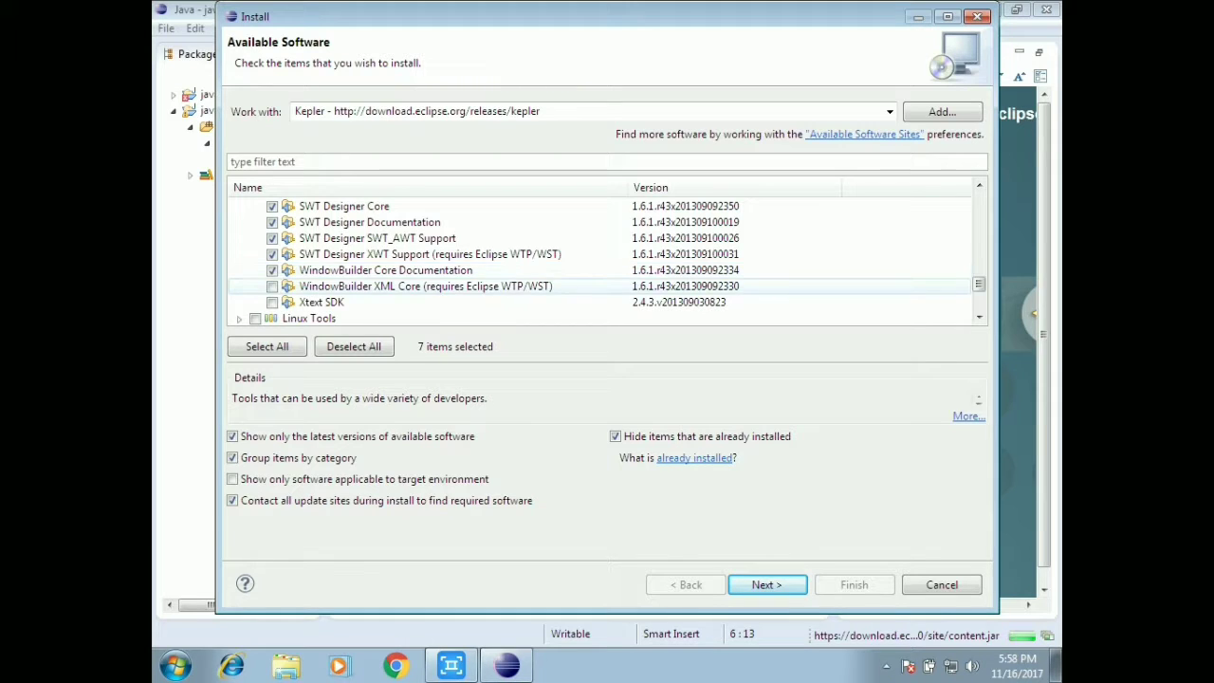
key("space")
Proceed with the marked items, accept the license agreement and run the installation, dismissing the File Transport Cancel Handler error
scroll(607, 262, "up", 2)
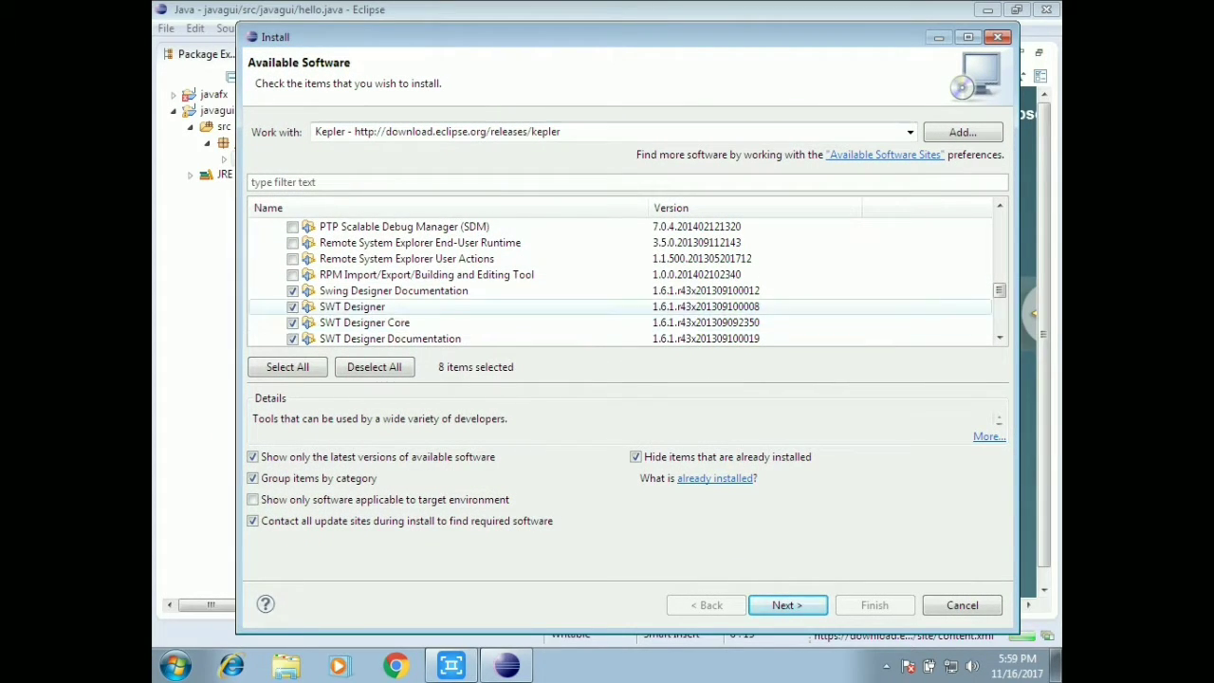
scroll(626, 281, "up", 1)
scroll(626, 282, "down", 3)
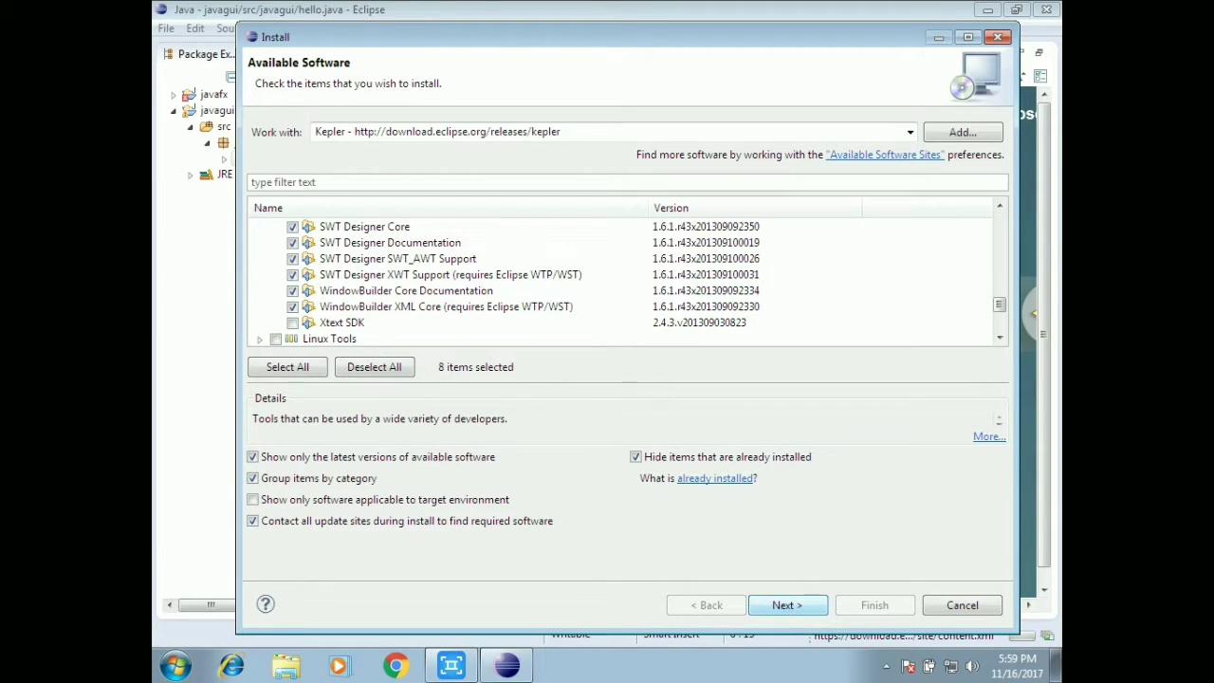
left_click(787, 605)
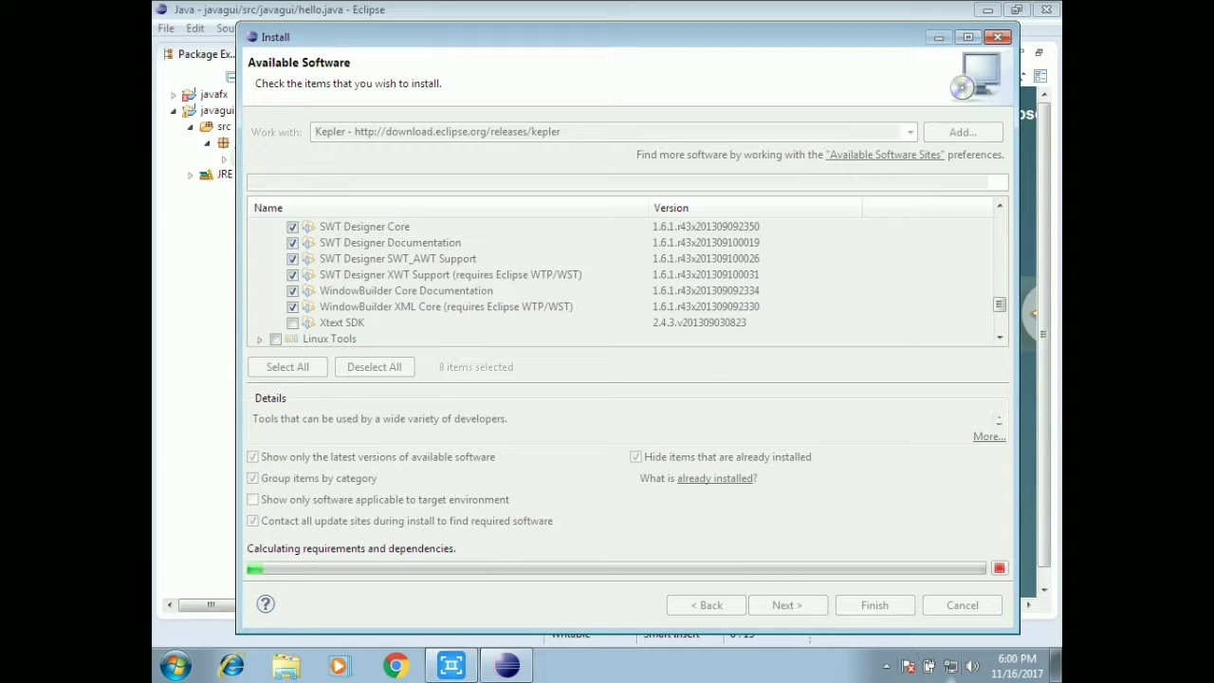
left_click(886, 666)
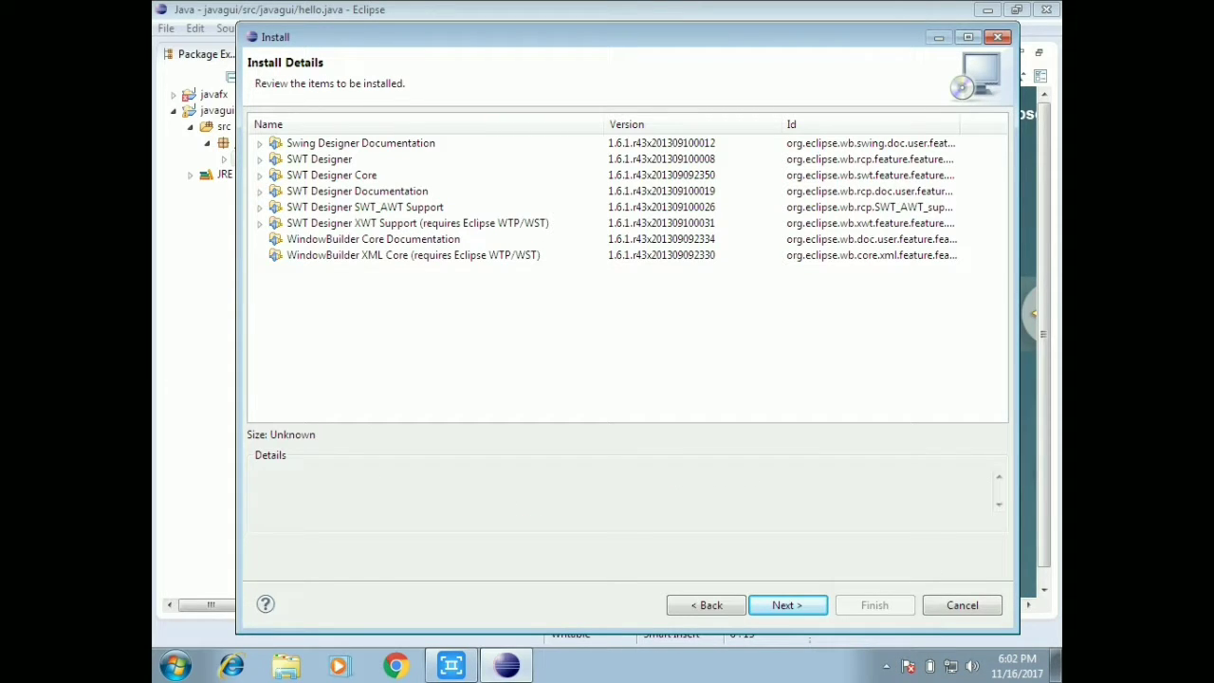
key("Return")
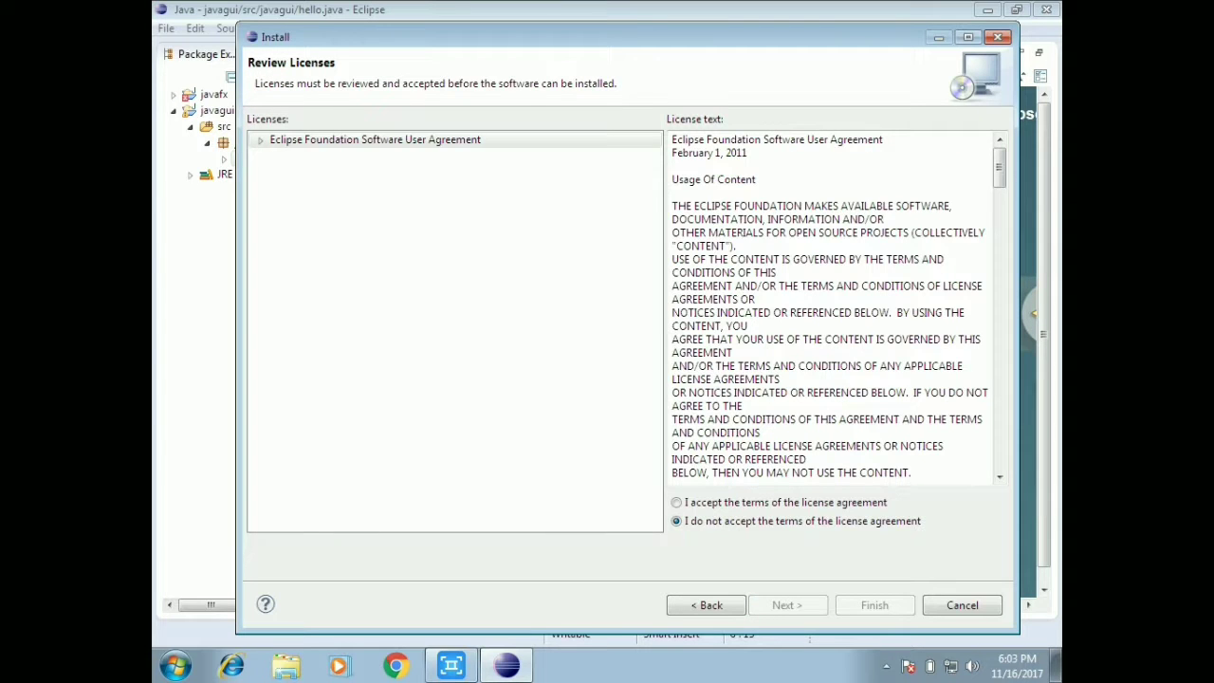
left_click(677, 501)
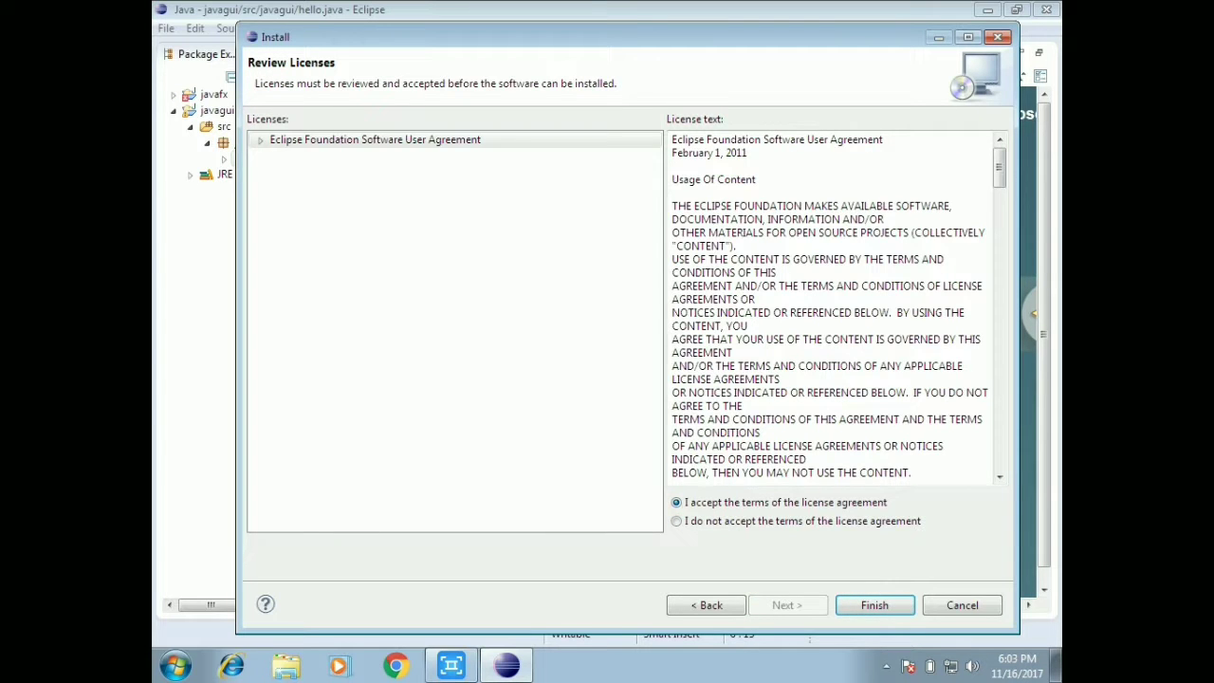
key("Return")
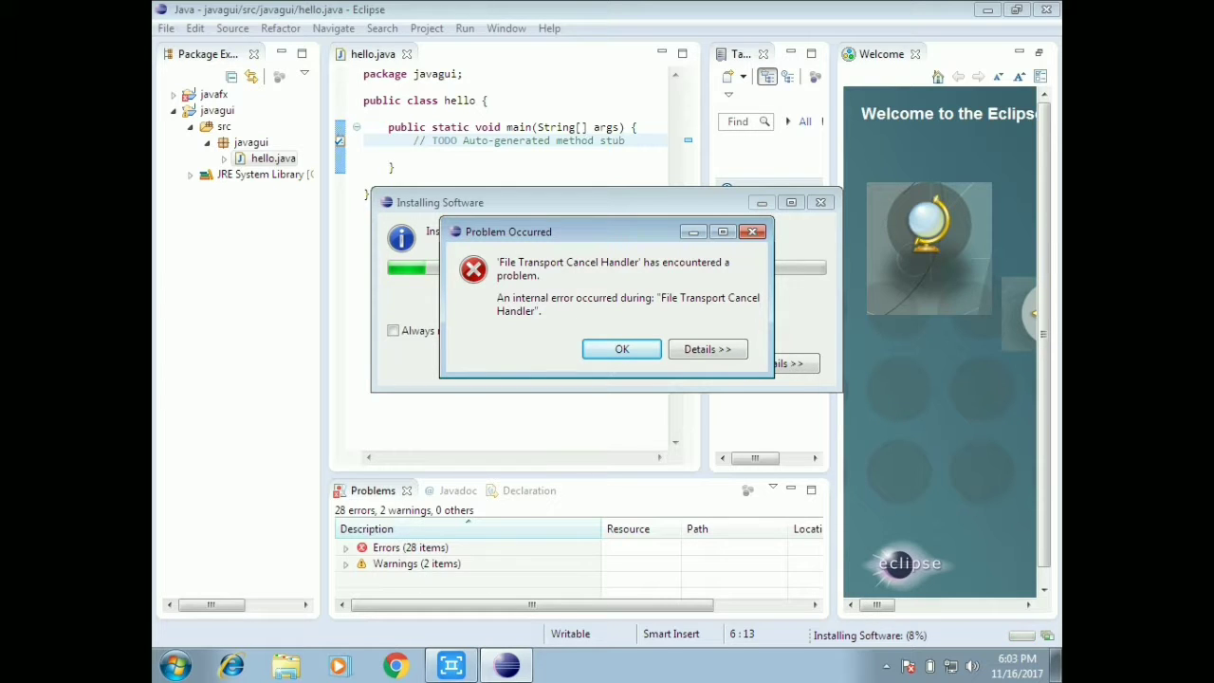
key("Return")
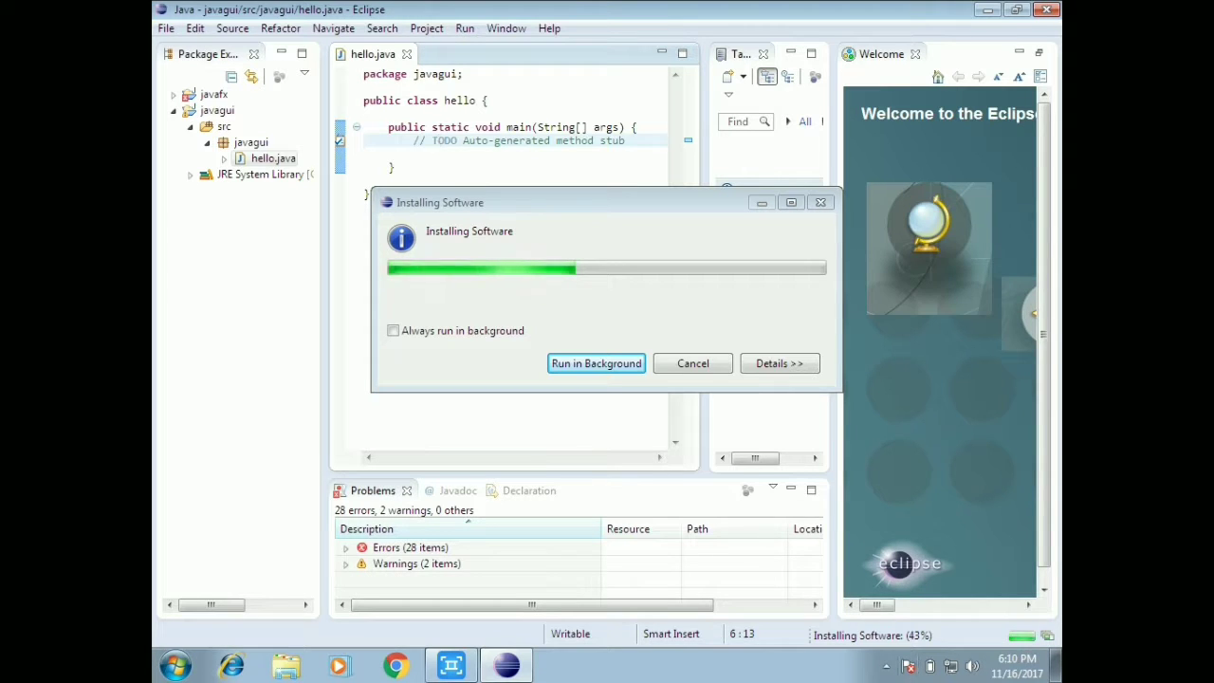
Restart the IDE to apply the installed software and open the E:\New folder workspace
left_click(887, 666)
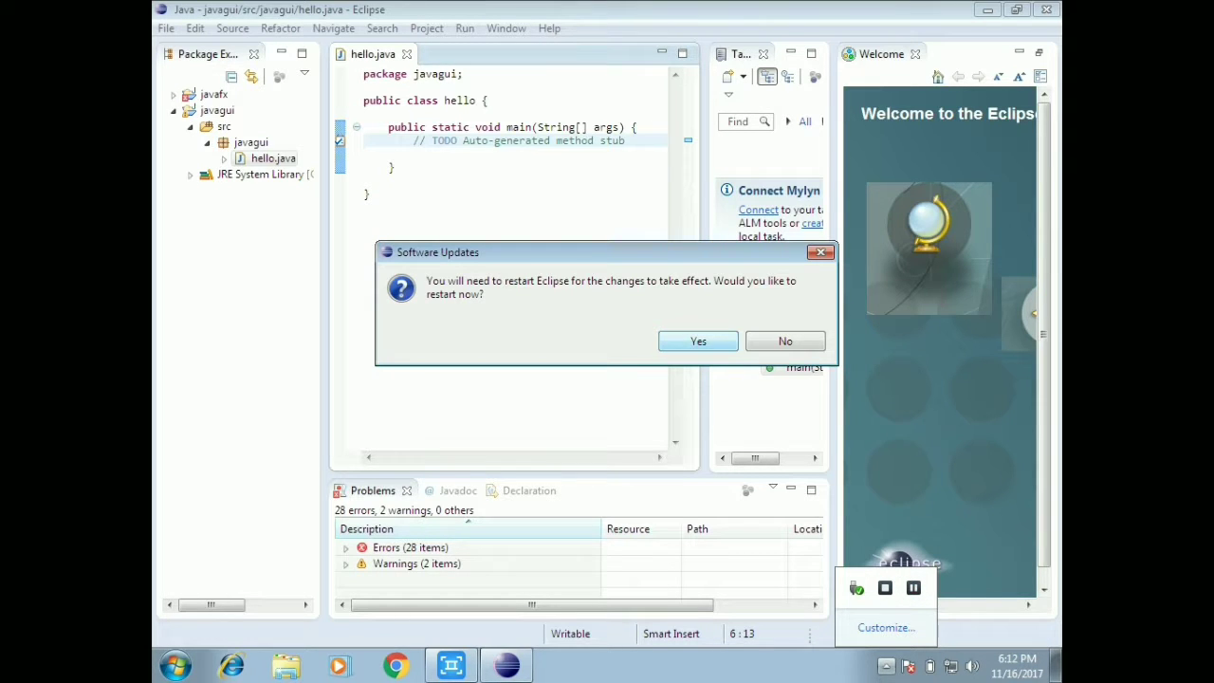
key("Return")
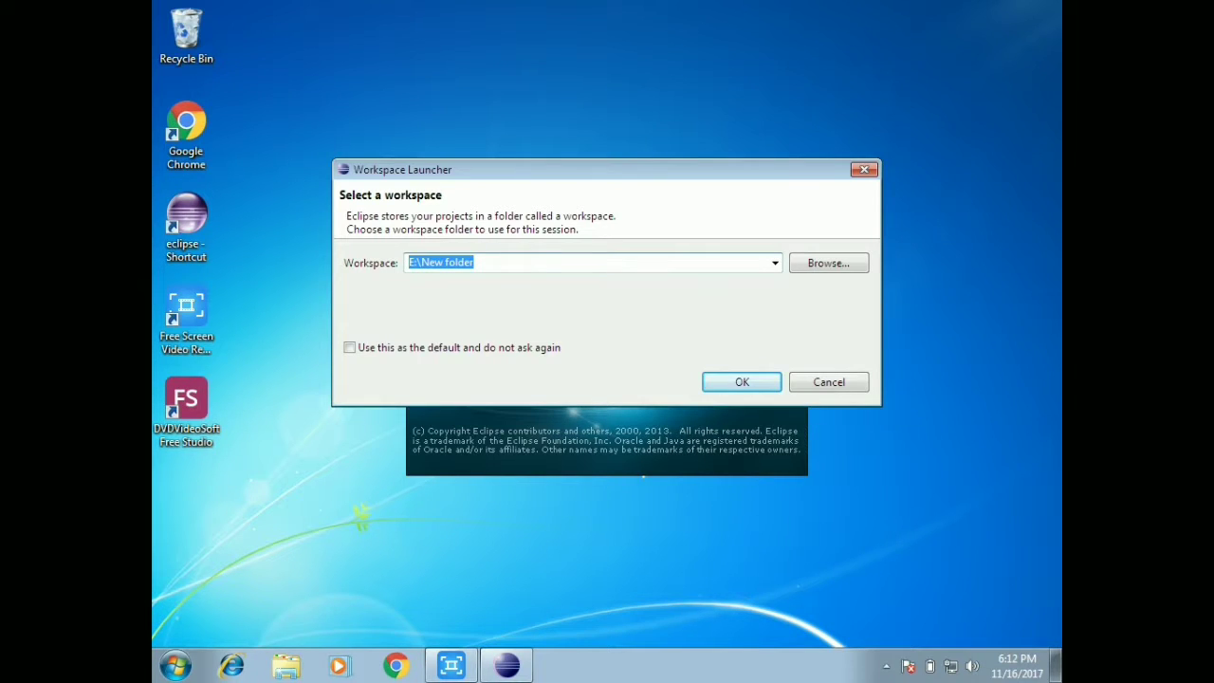
left_click(742, 382)
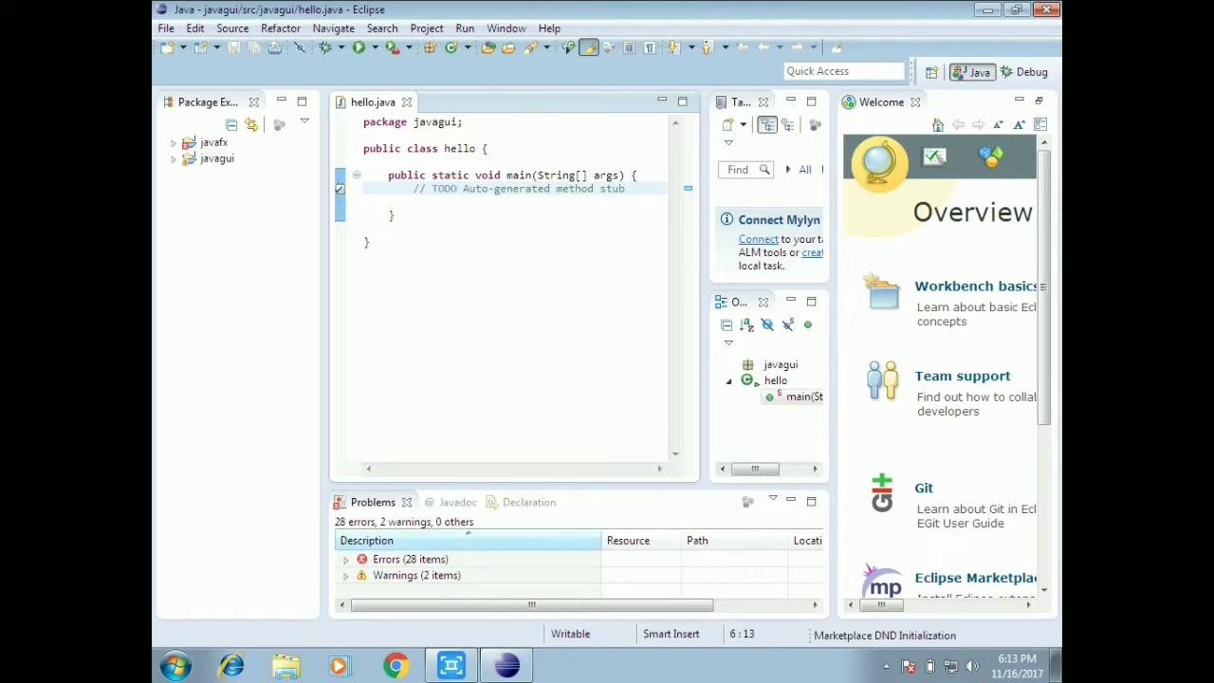
Expand the warnings in the problems list and inspect the build path warning for the javagui project
double_click(417, 575)
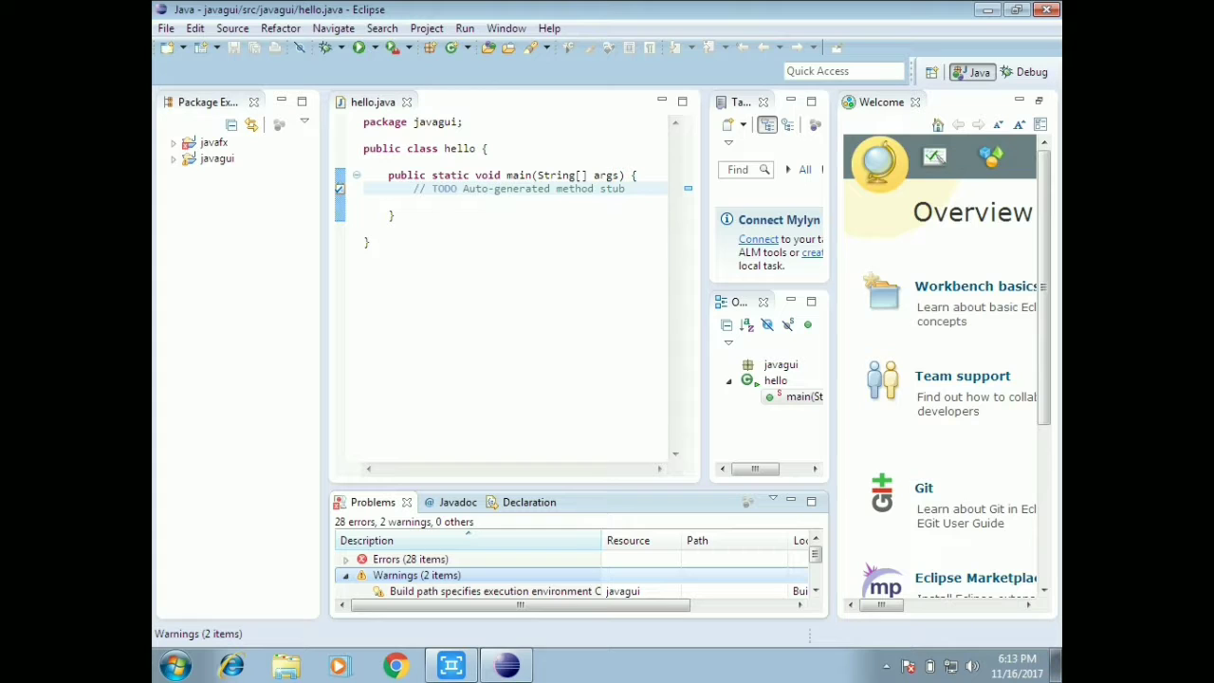
scroll(512, 570, "down", 1)
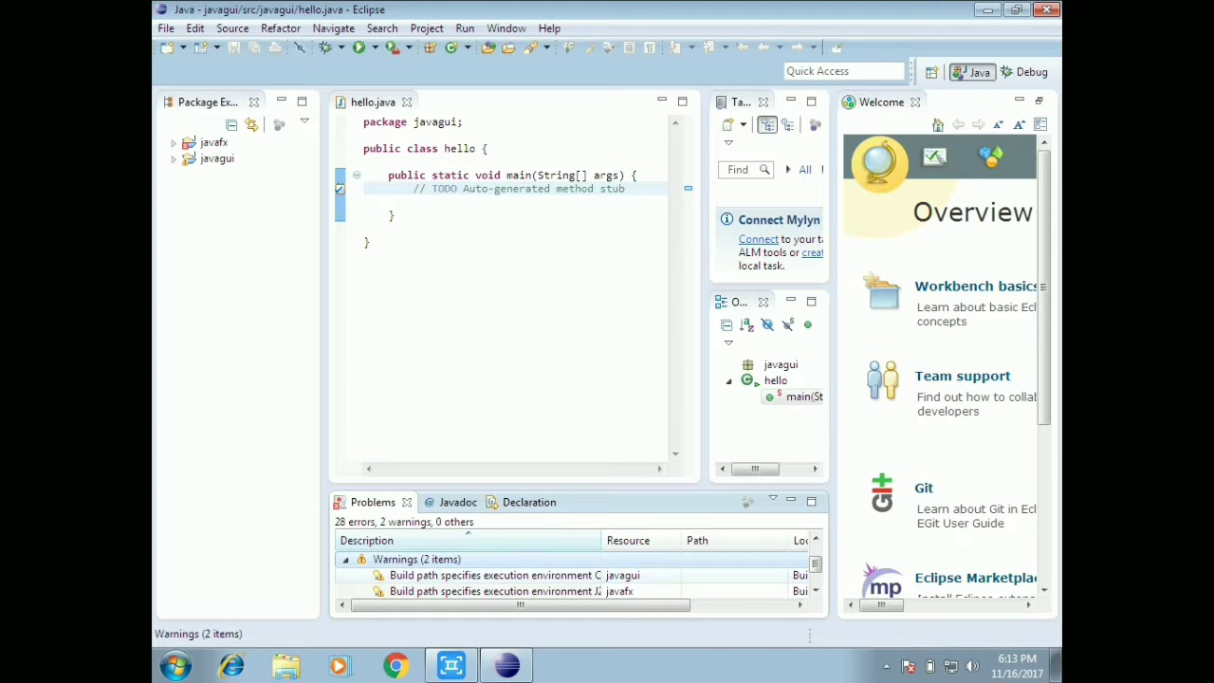
left_click(493, 575)
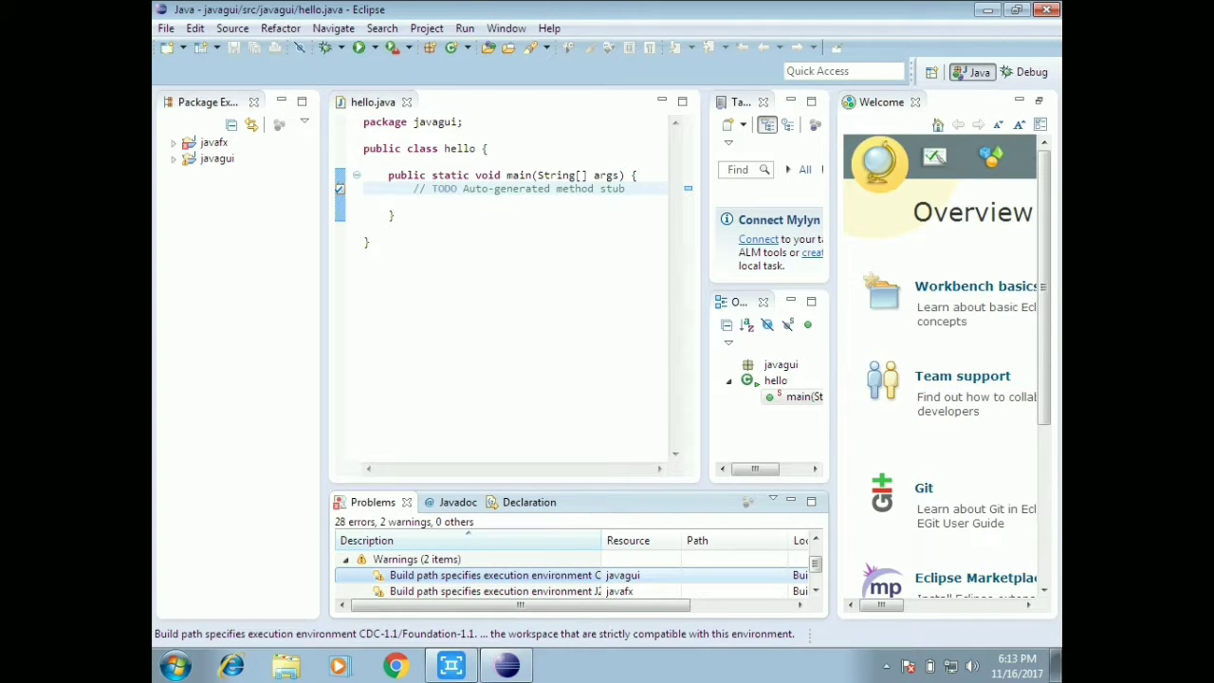
left_click(887, 666)
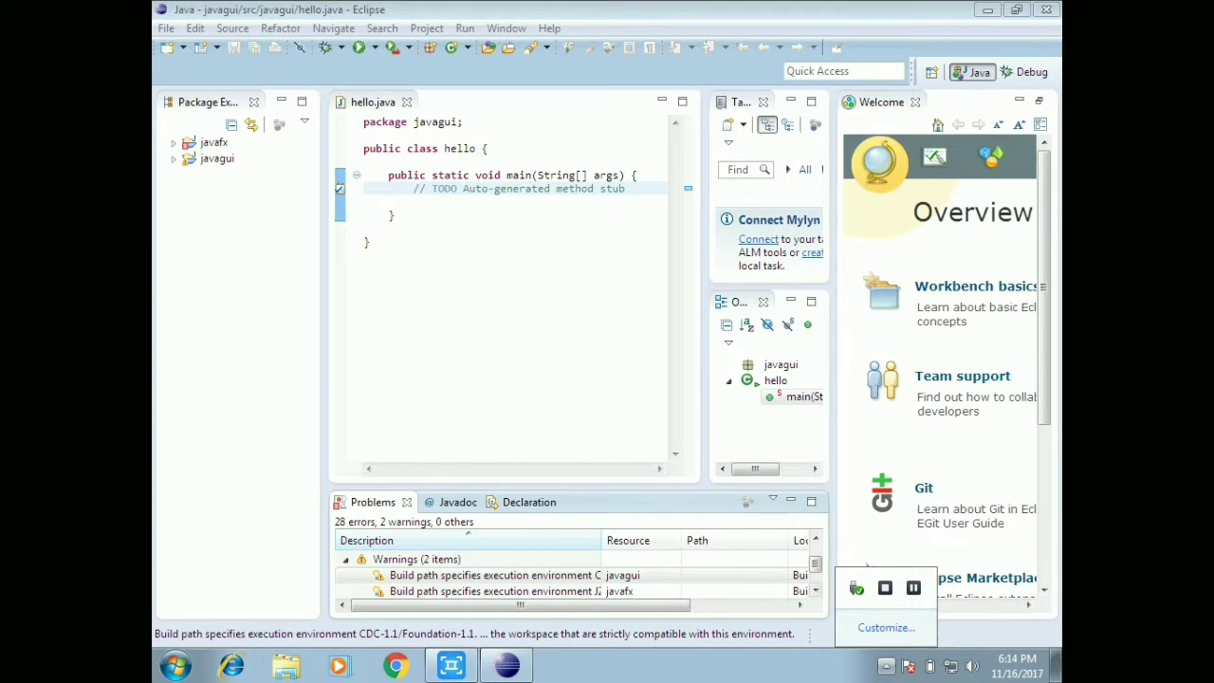
left_click(366, 254)
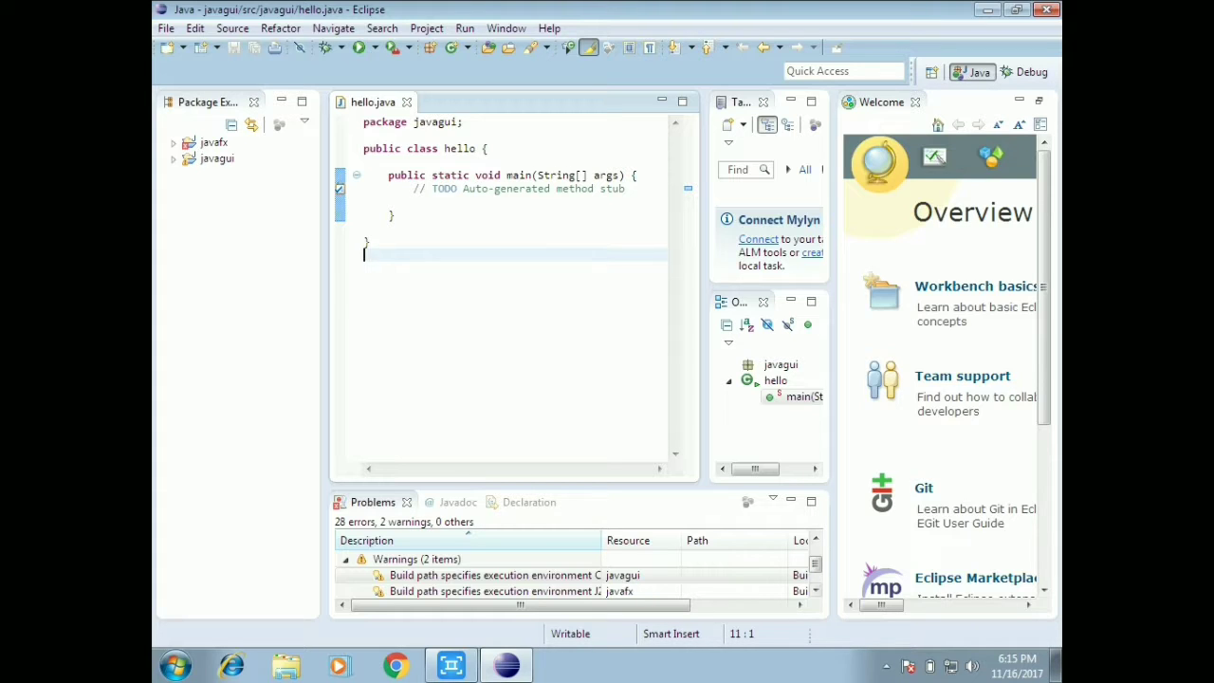
Start a new Java project and enter JavaGui as its project name
key("alt+f")
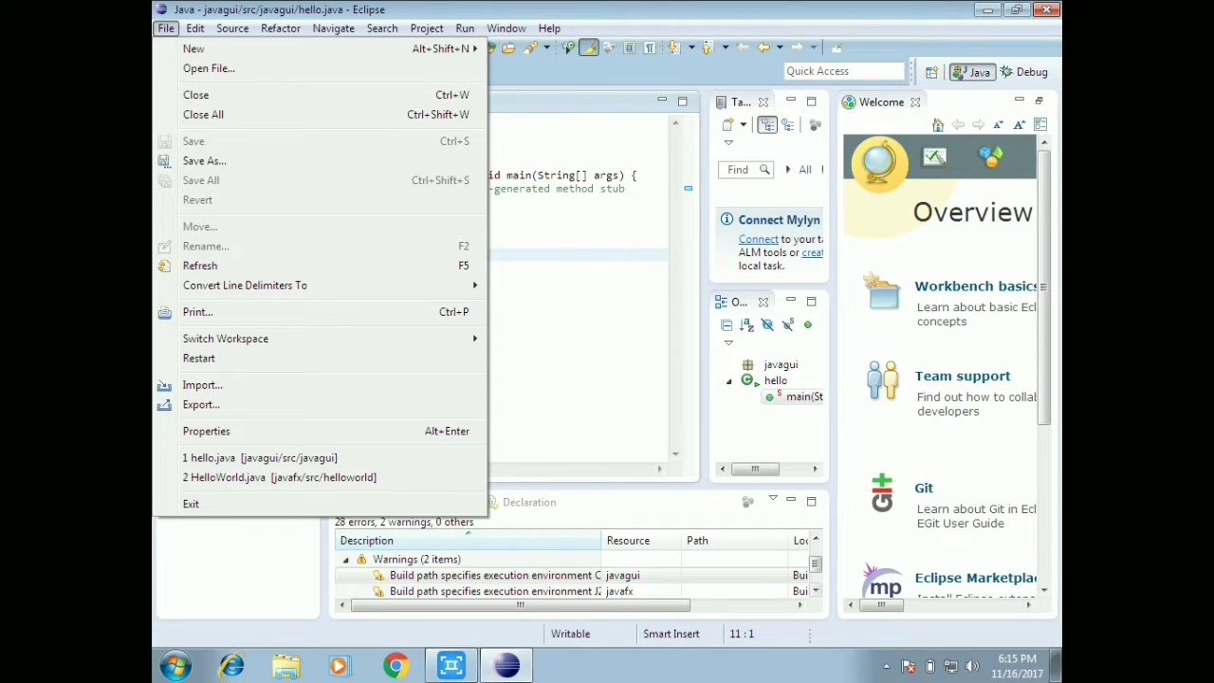
key("Right")
mouse_move(199, 49)
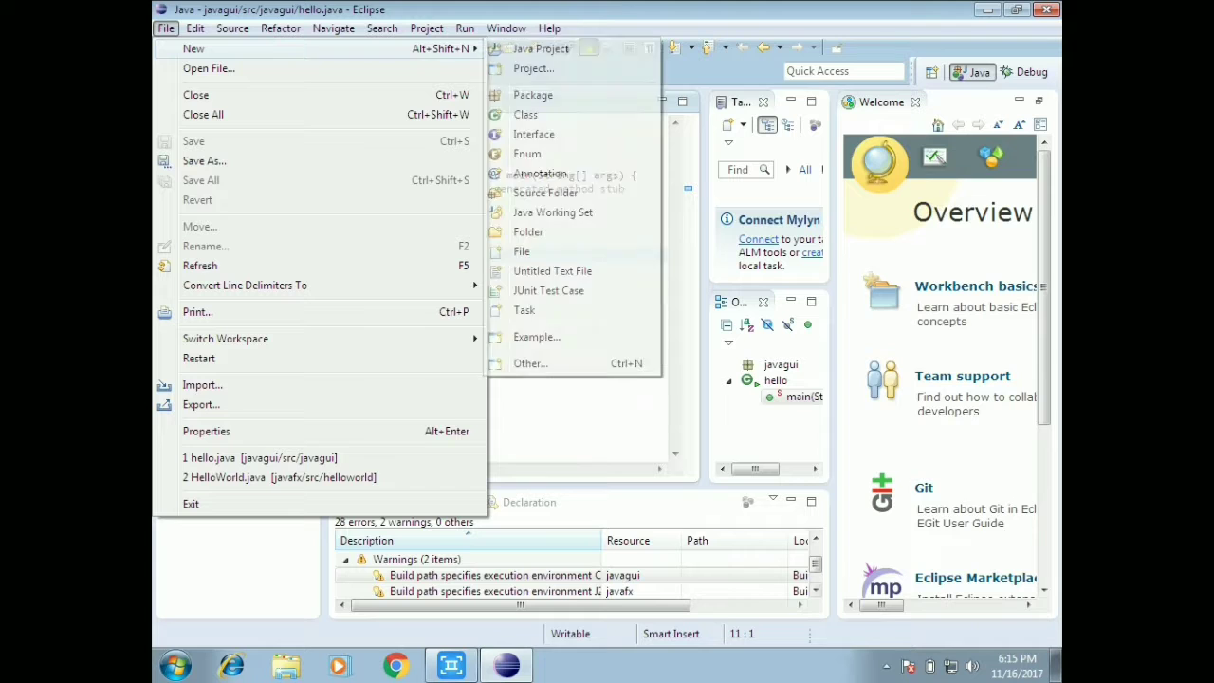
left_click(550, 47)
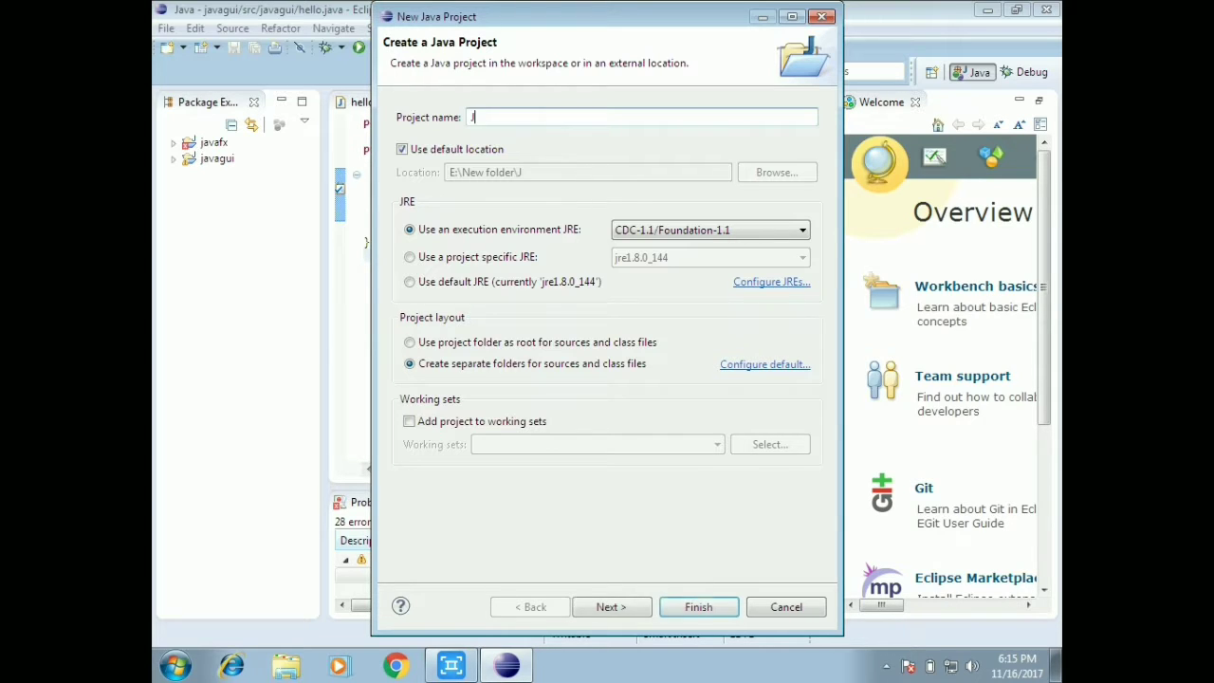
type("JavaGui")
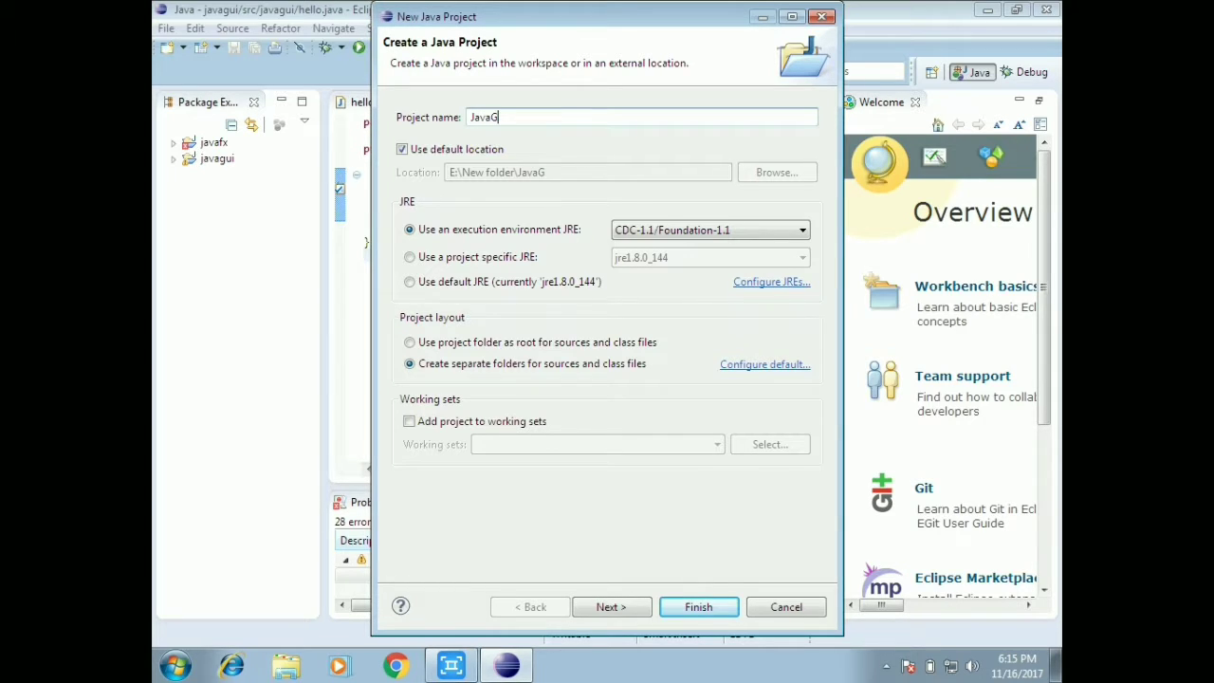